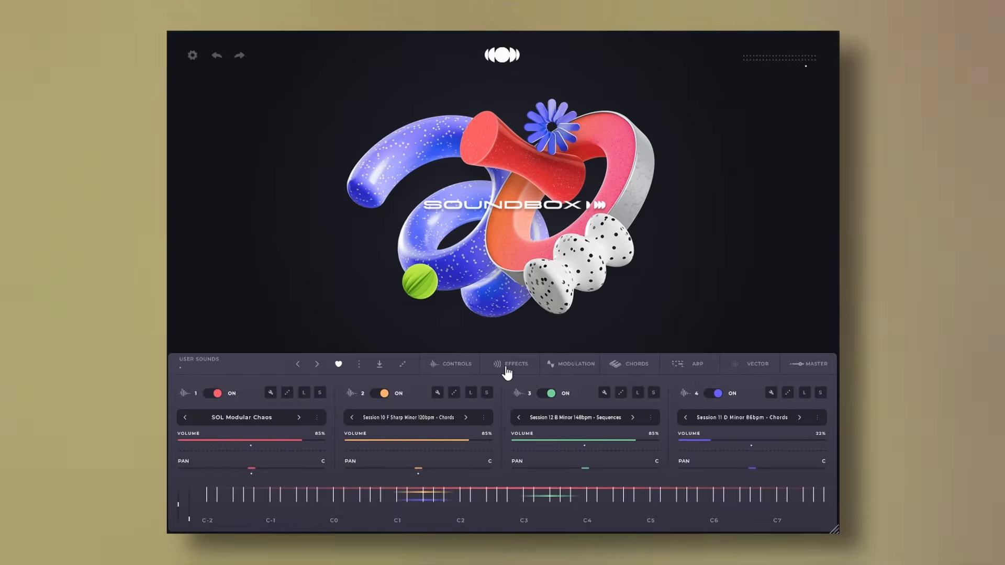
# Turn on chord mode for all four layers
pyautogui.click(511, 364)
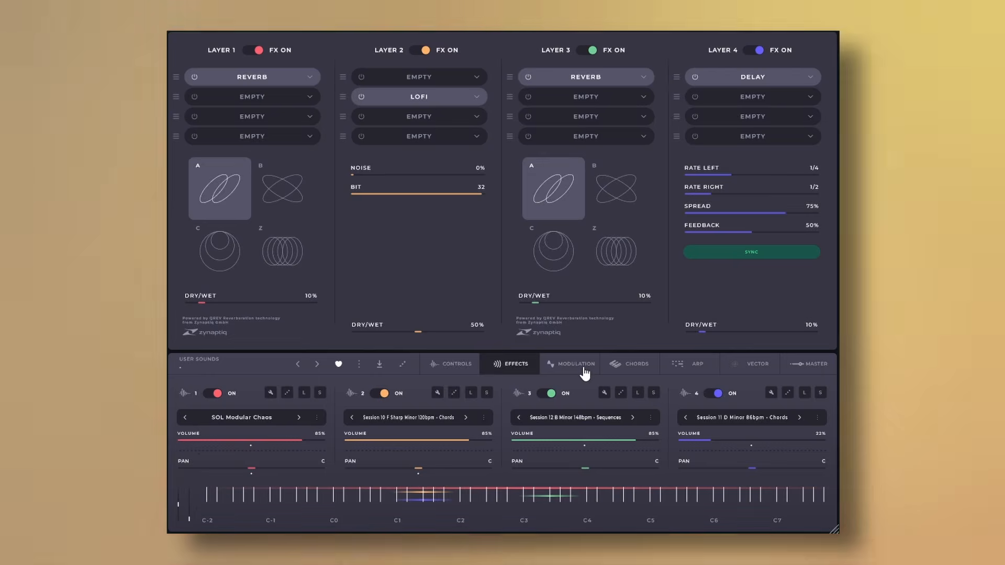
pyautogui.click(575, 365)
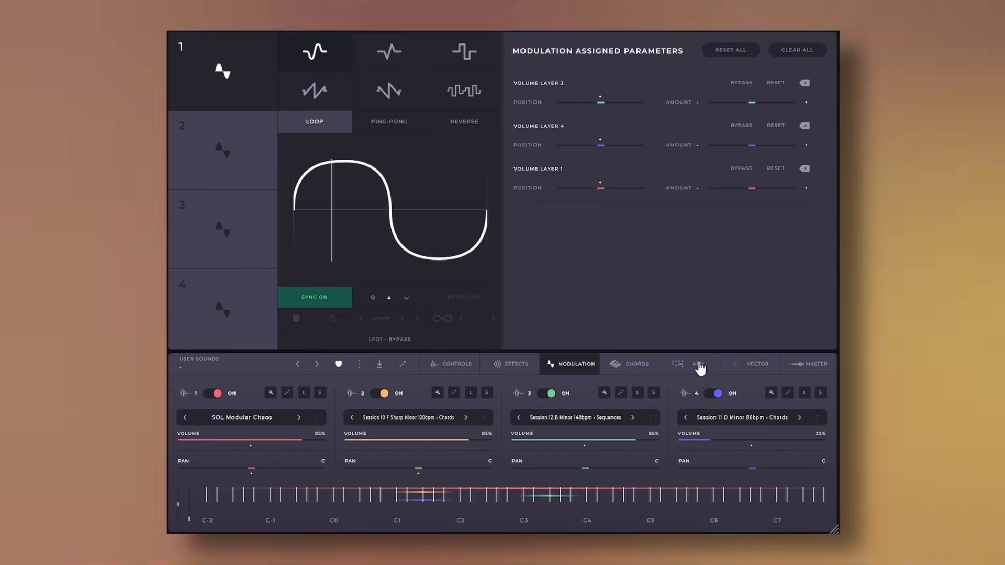
pyautogui.click(699, 365)
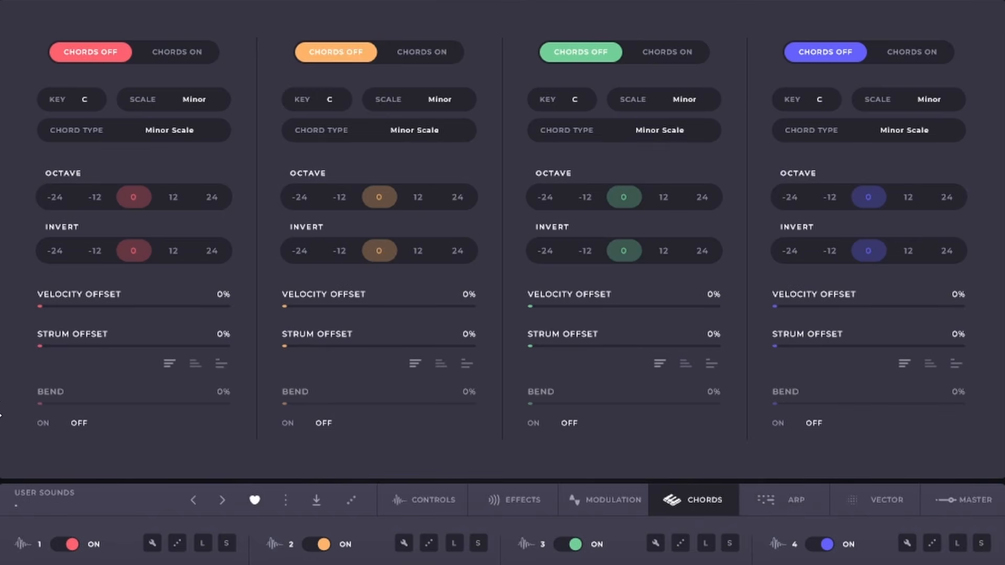
pyautogui.click(177, 52)
pyautogui.click(421, 51)
pyautogui.click(667, 51)
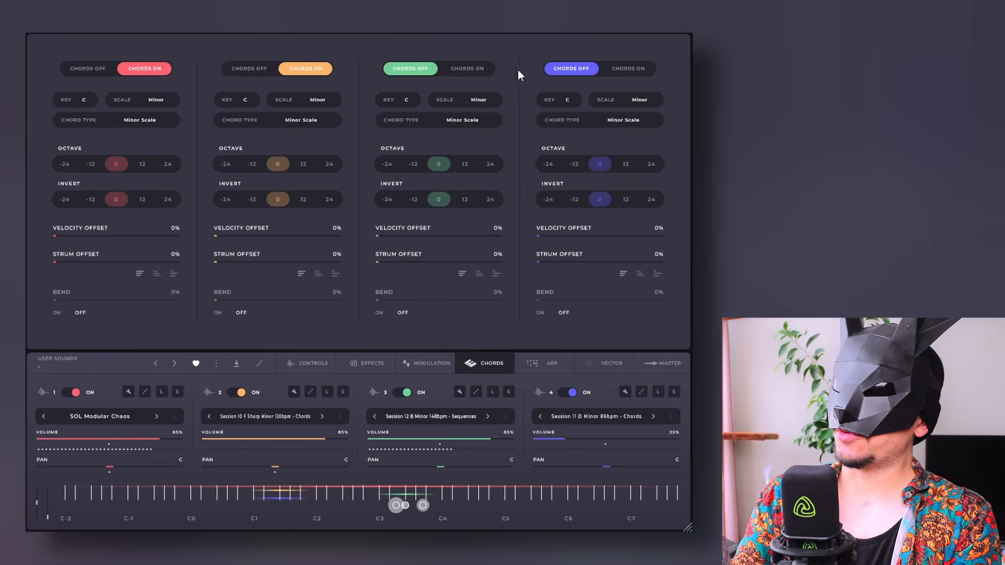
pyautogui.click(636, 68)
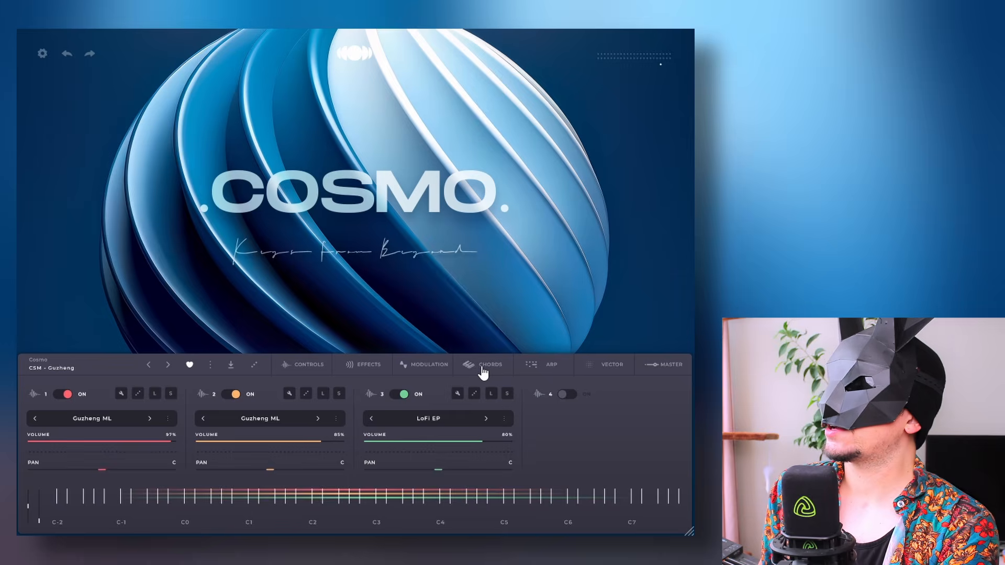
# Turn on chords for layer 1, using the Major scale and the Major Scale chord type
pyautogui.click(482, 373)
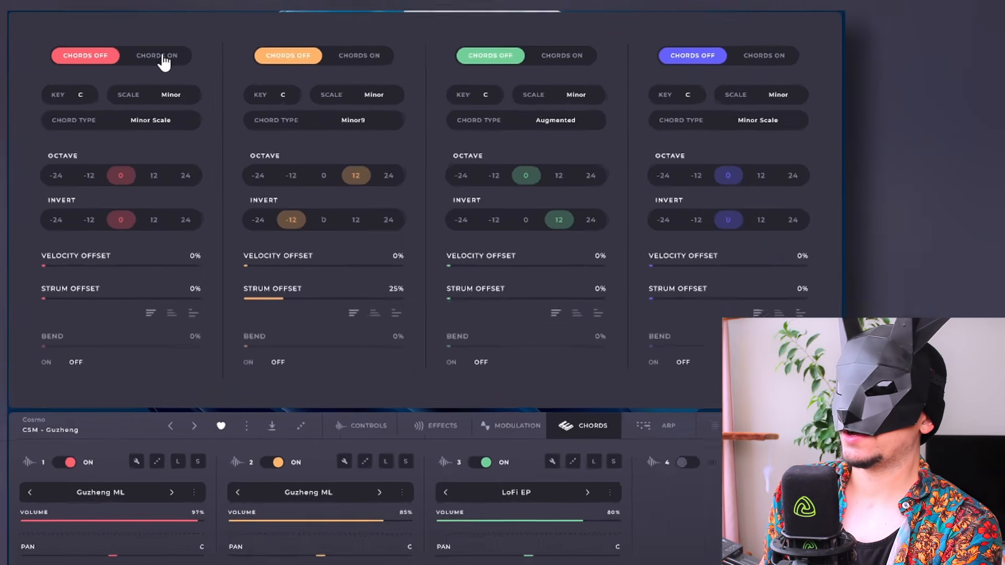
pyautogui.click(143, 70)
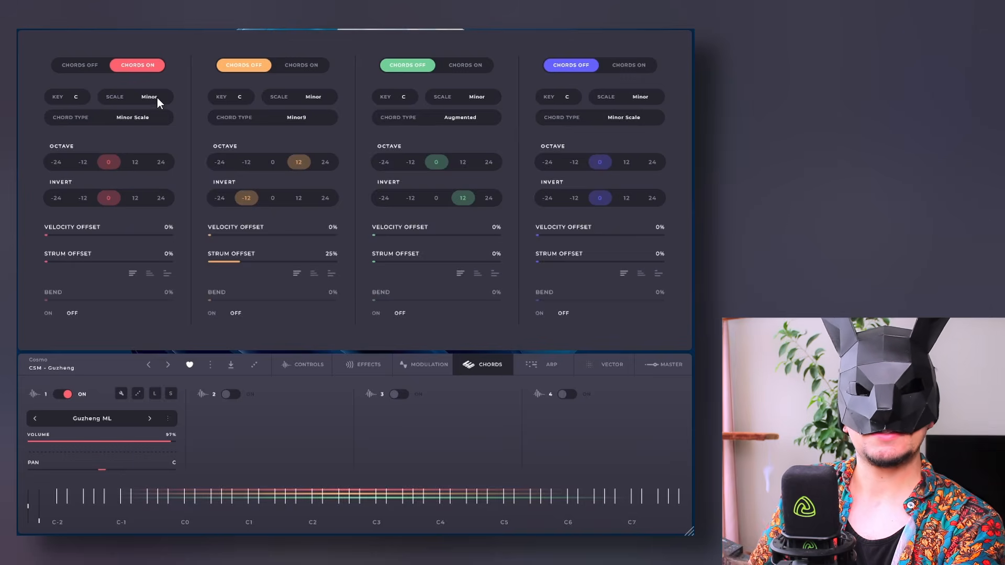
pyautogui.click(196, 94)
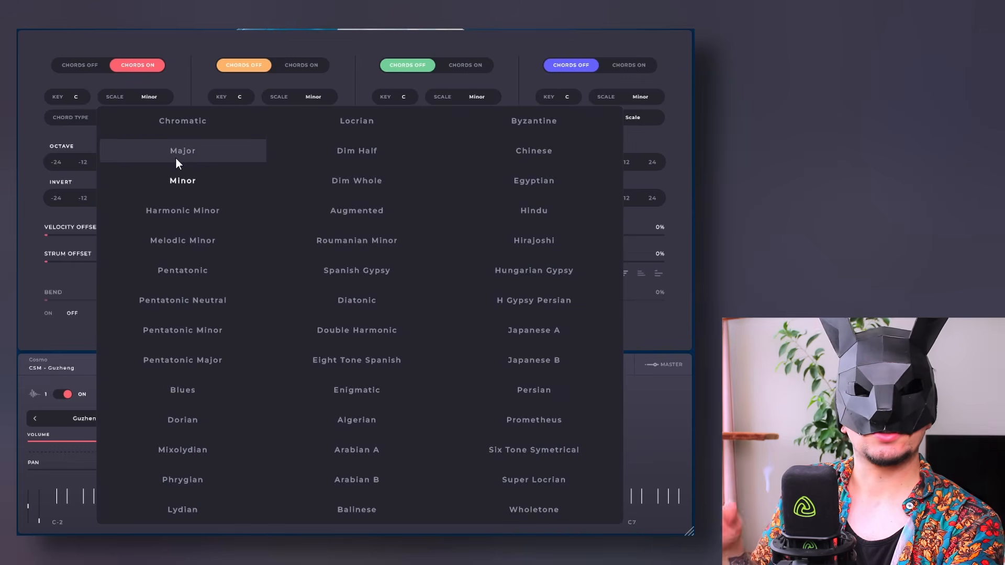
pyautogui.click(175, 156)
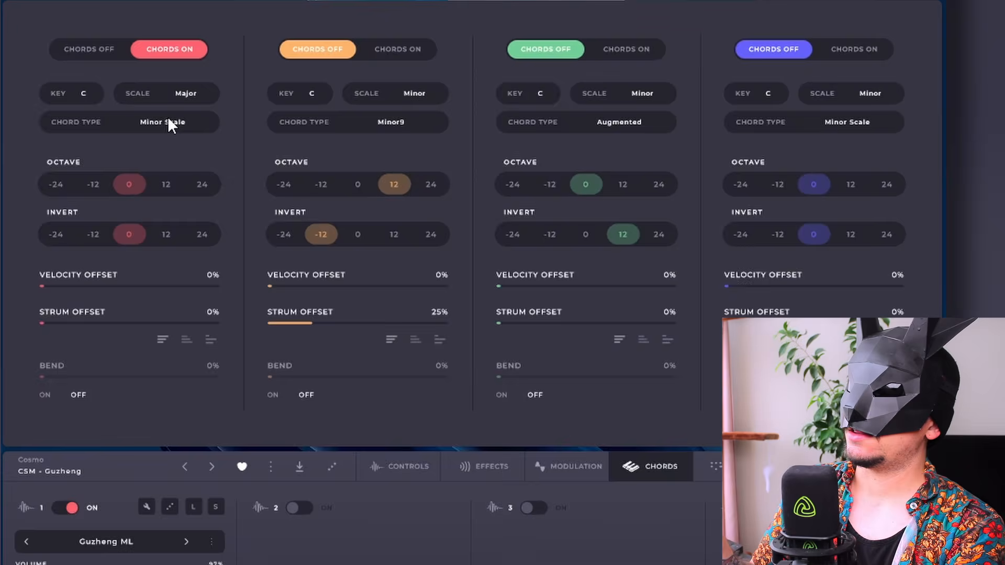
pyautogui.click(168, 121)
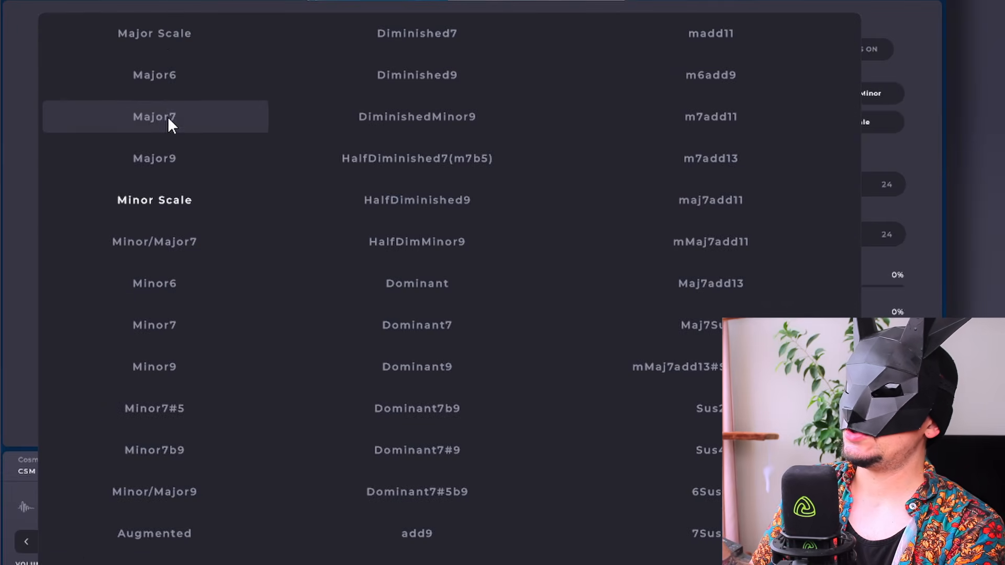
pyautogui.click(164, 33)
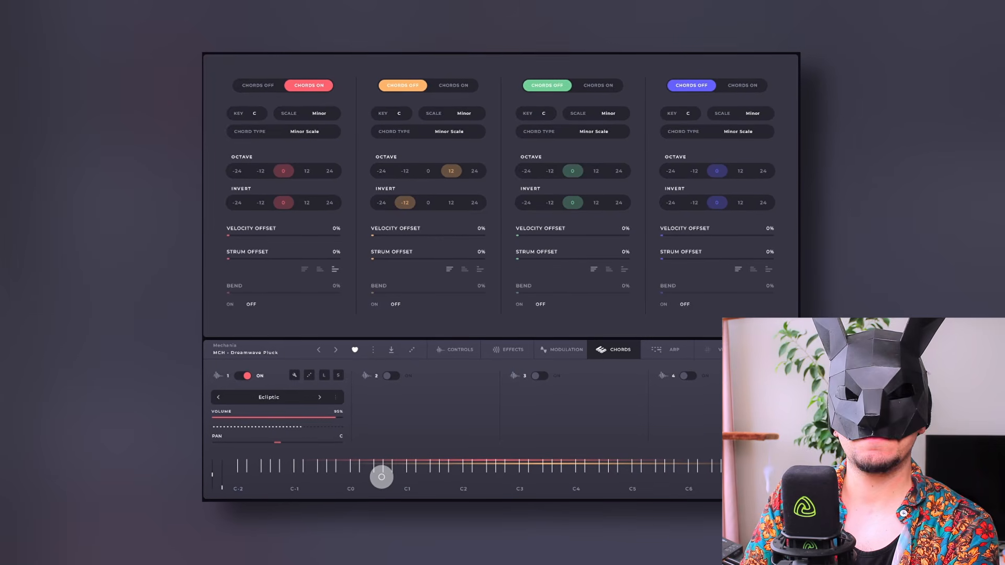
# Set layer 1's chord inversion to 12 and increase its strum offset
pyautogui.click(305, 202)
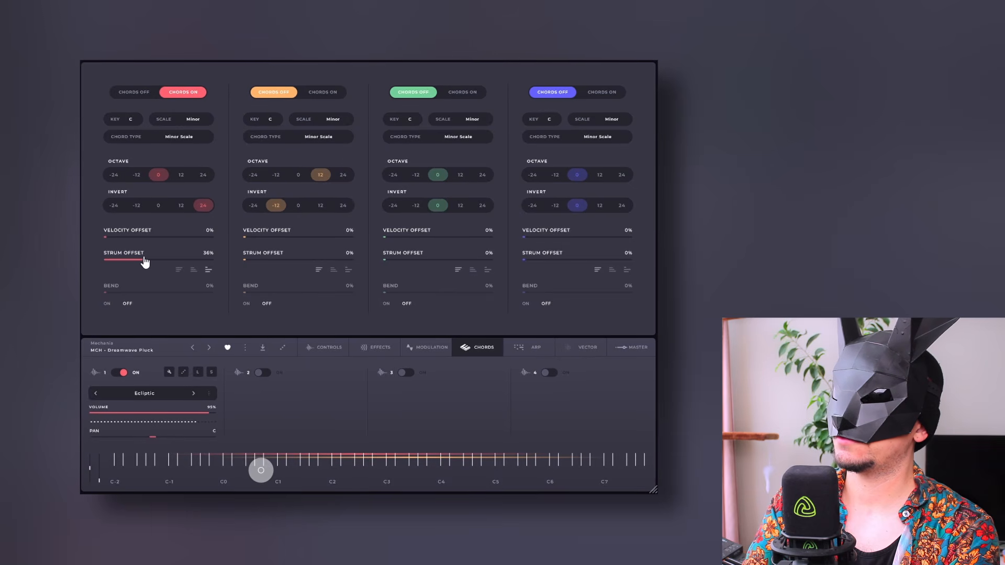
pyautogui.moveTo(144, 259); pyautogui.dragTo(164, 267)
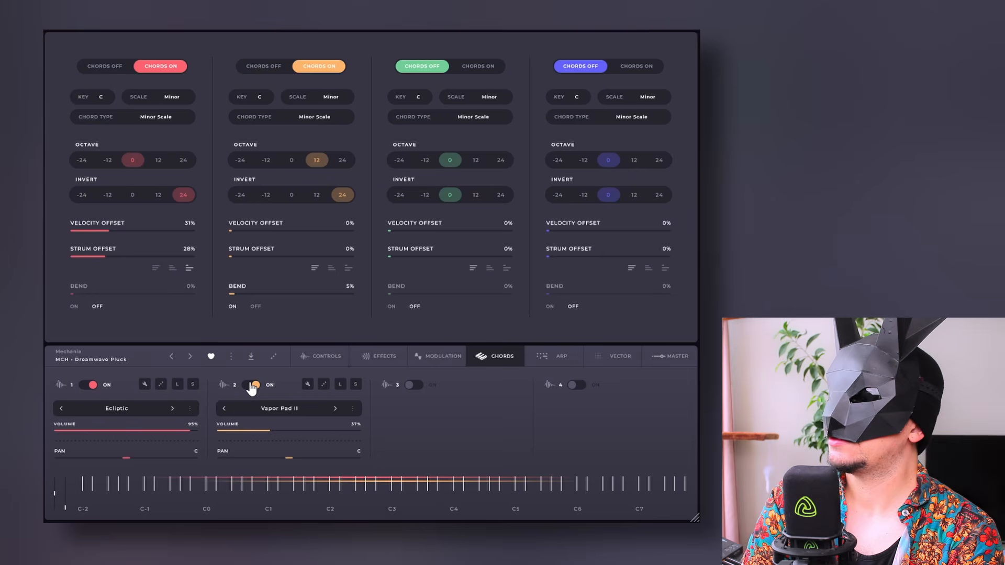
# Turn off layer 2 and choose the mMaj7add13#Suspended chord type for layer 1
pyautogui.click(253, 385)
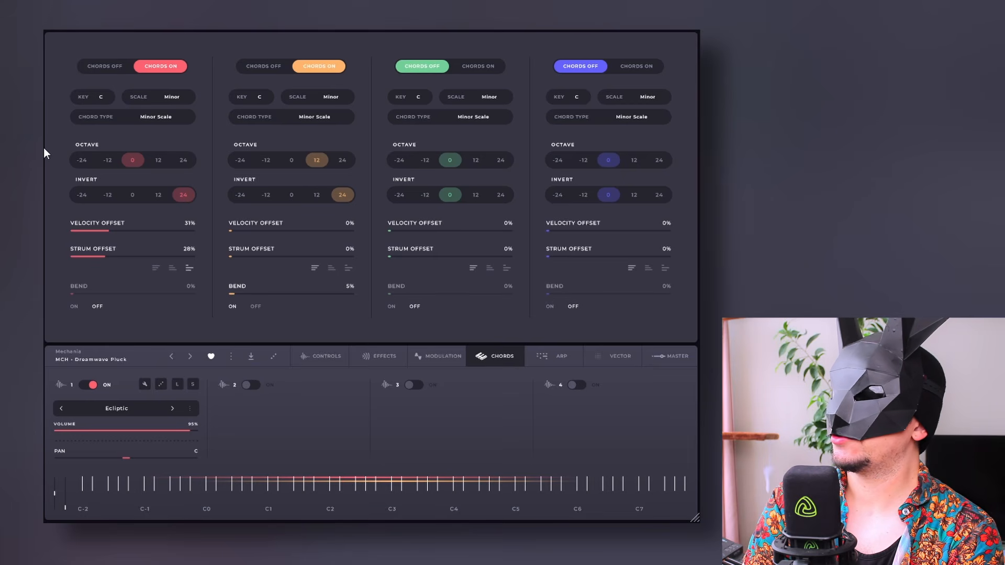
pyautogui.click(158, 120)
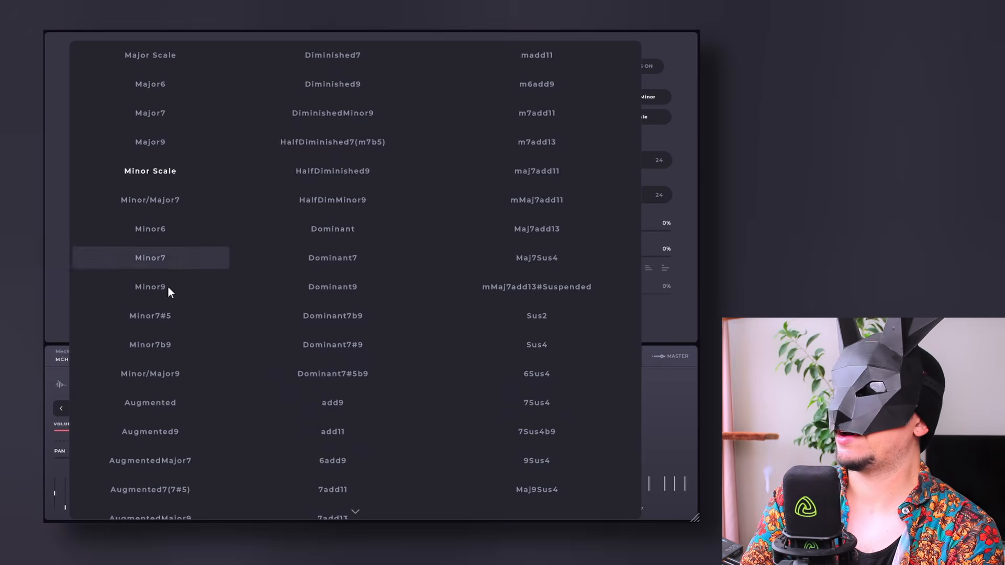
pyautogui.scroll(-2, 209, 190)
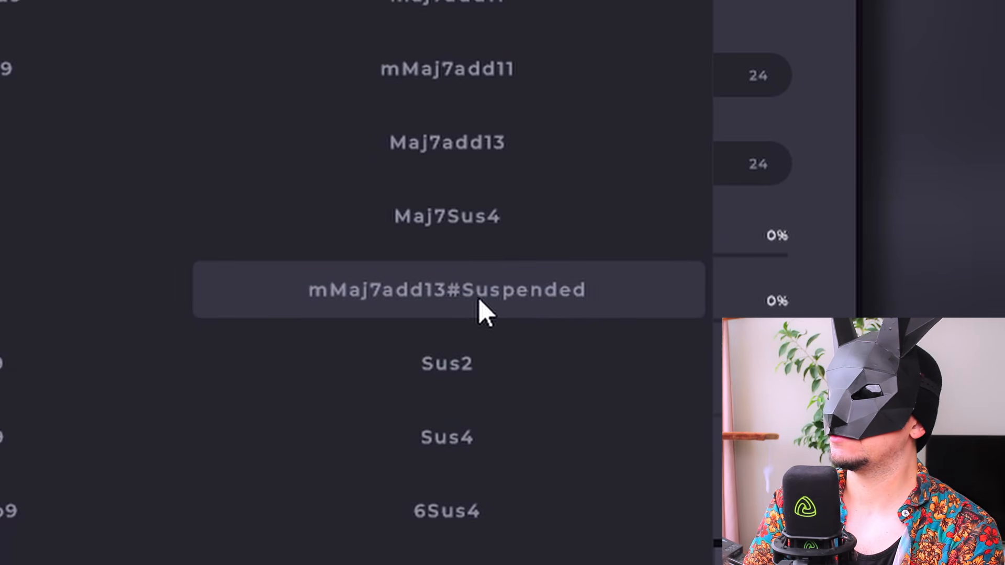
pyautogui.click(569, 312)
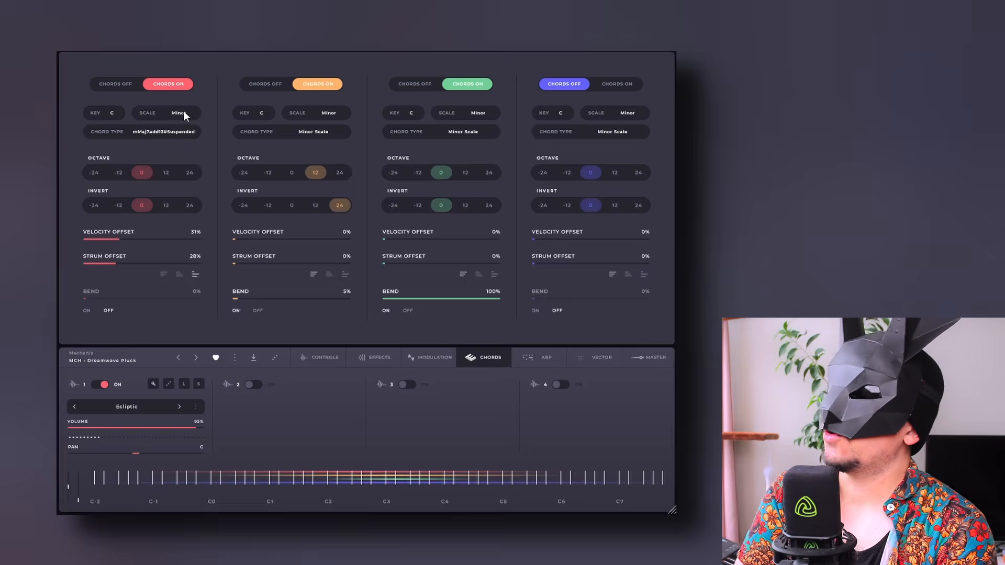
# Set the chord scale of layer 1 to Minor
pyautogui.click(182, 113)
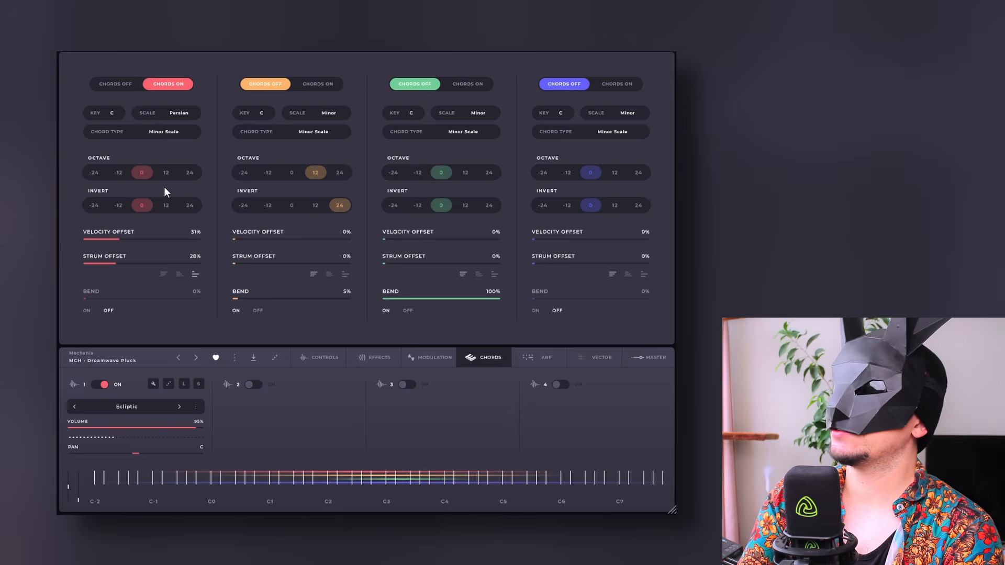
pyautogui.click(178, 113)
pyautogui.click(223, 191)
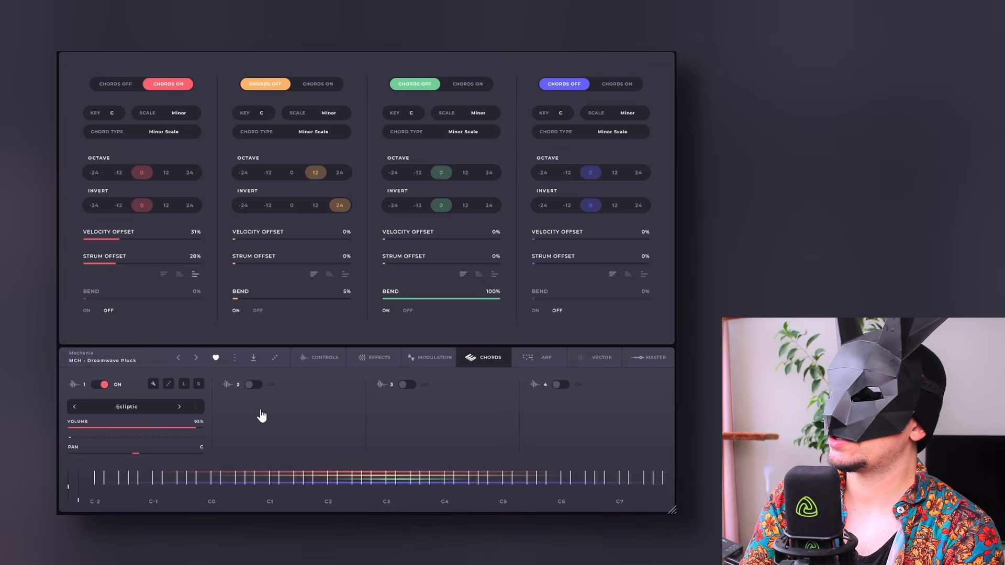
# Turn on layer 2 and choose a different sound to replace Vapor Pad II
pyautogui.click(253, 384)
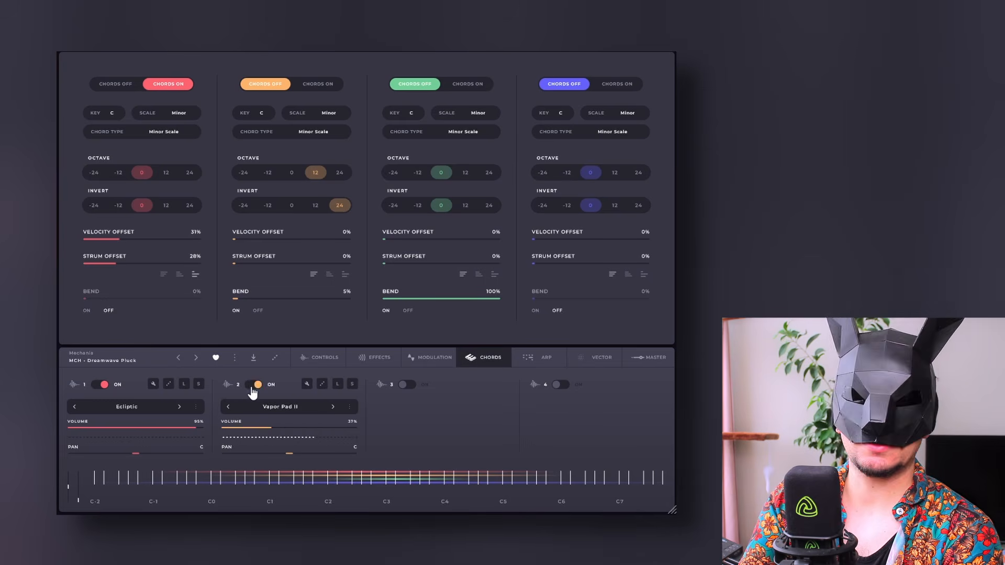
pyautogui.click(264, 404)
pyautogui.click(289, 281)
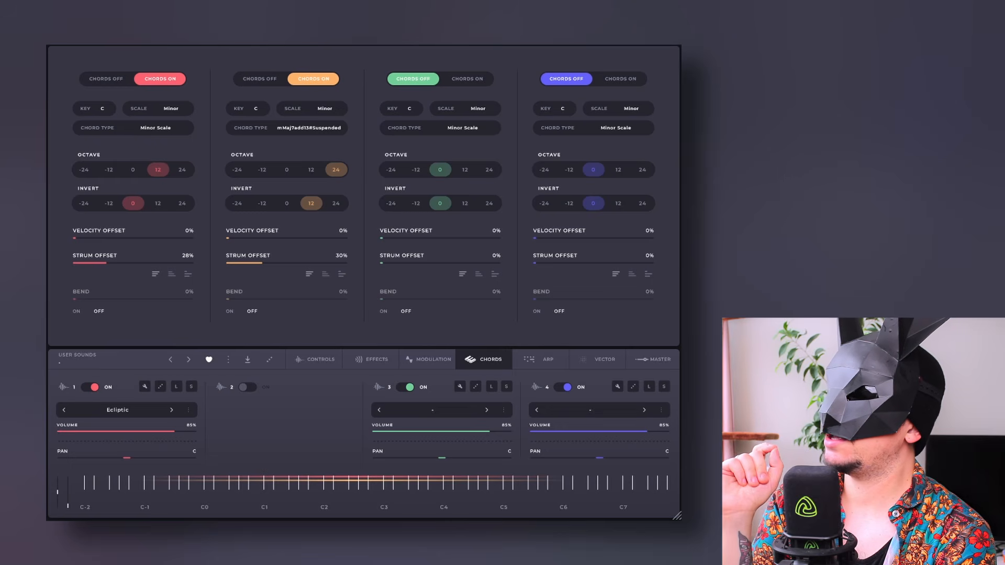
# Turn on ARP 2 with its step pattern and draw rising and falling volumes across the 16 steps
pyautogui.click(547, 360)
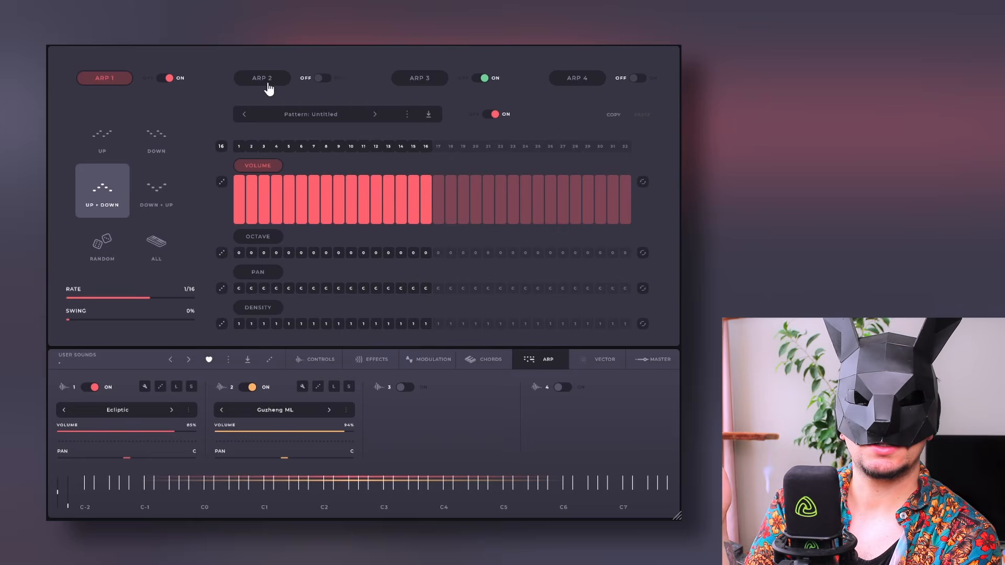
pyautogui.click(268, 85)
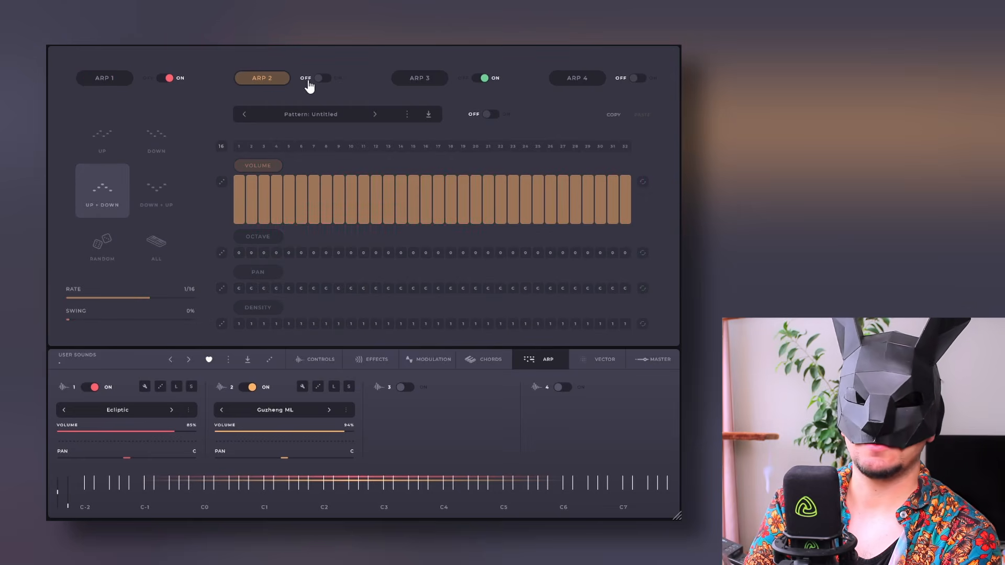
pyautogui.click(320, 79)
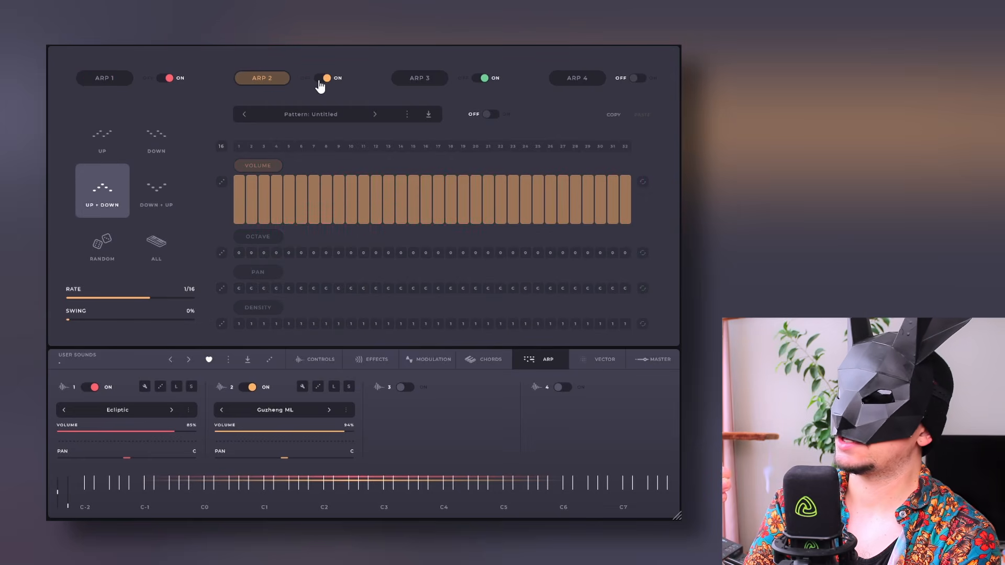
pyautogui.click(490, 115)
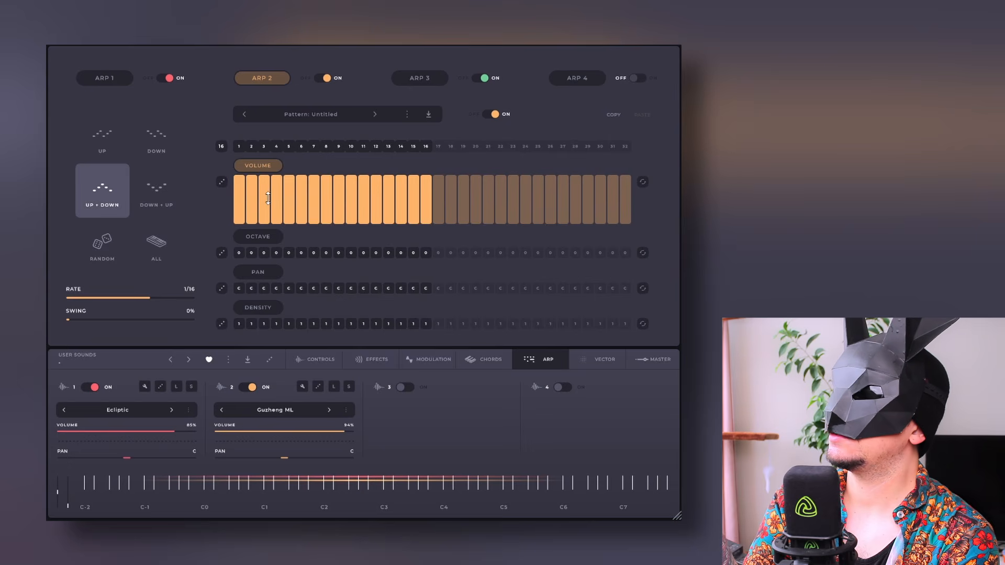
pyautogui.moveTo(261, 213)
pyautogui.mouseDown()
pyautogui.moveTo(320, 210)
pyautogui.moveTo(370, 188)
pyautogui.moveTo(419, 222)
pyautogui.mouseUp()
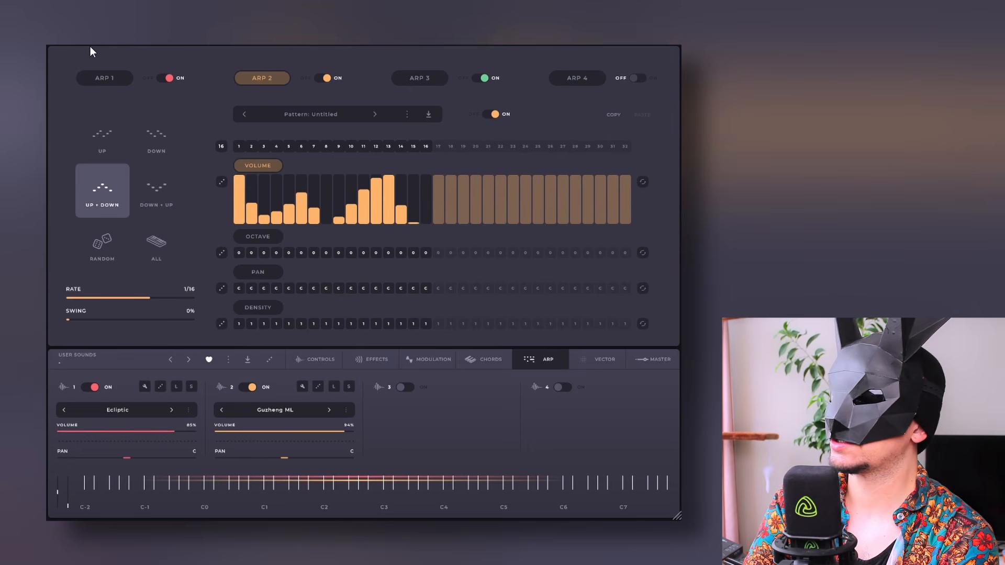
# Draw a volume pattern for ARP 1, and randomize its step volumes several times
pyautogui.click(105, 79)
pyautogui.moveTo(262, 219)
pyautogui.mouseDown()
pyautogui.moveTo(408, 191)
pyautogui.moveTo(409, 230)
pyautogui.mouseUp()
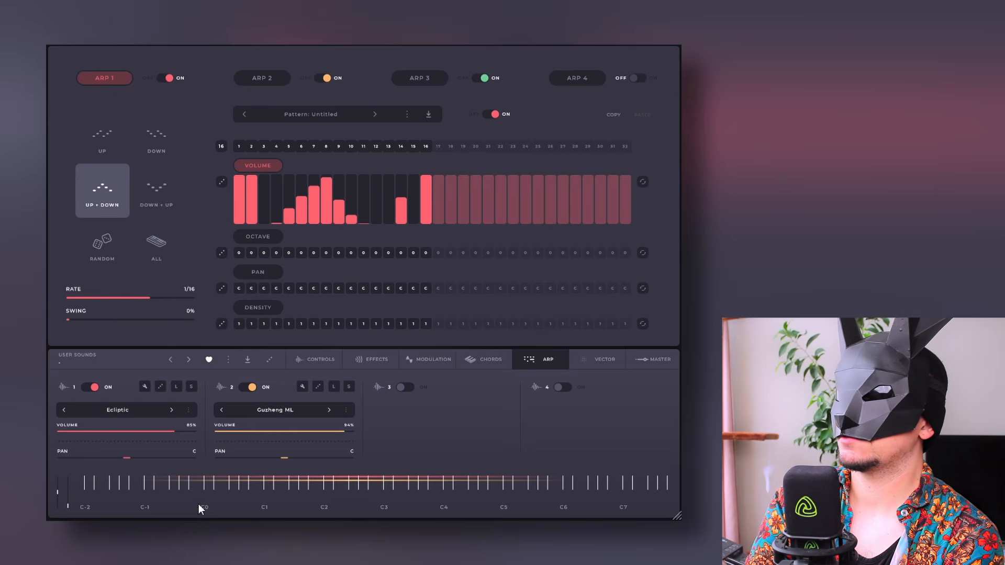
pyautogui.click(220, 182)
pyautogui.click(220, 182)
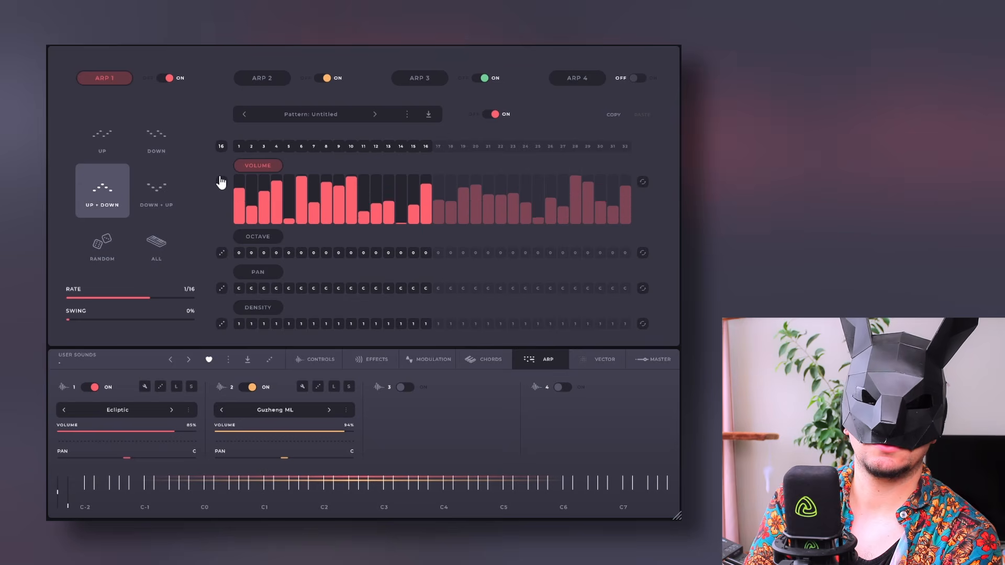
pyautogui.click(221, 182)
pyautogui.click(220, 182)
pyautogui.click(220, 181)
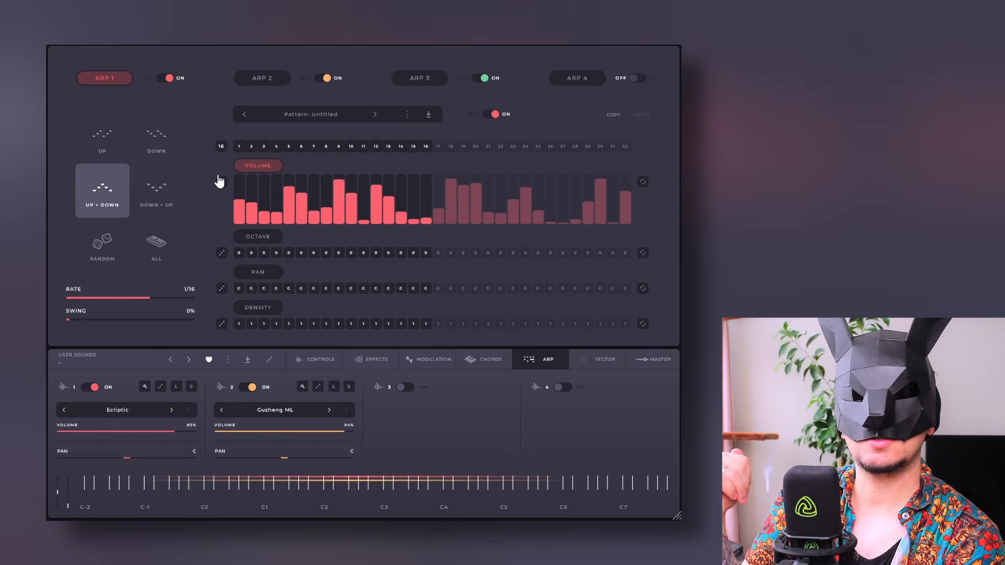
pyautogui.click(221, 181)
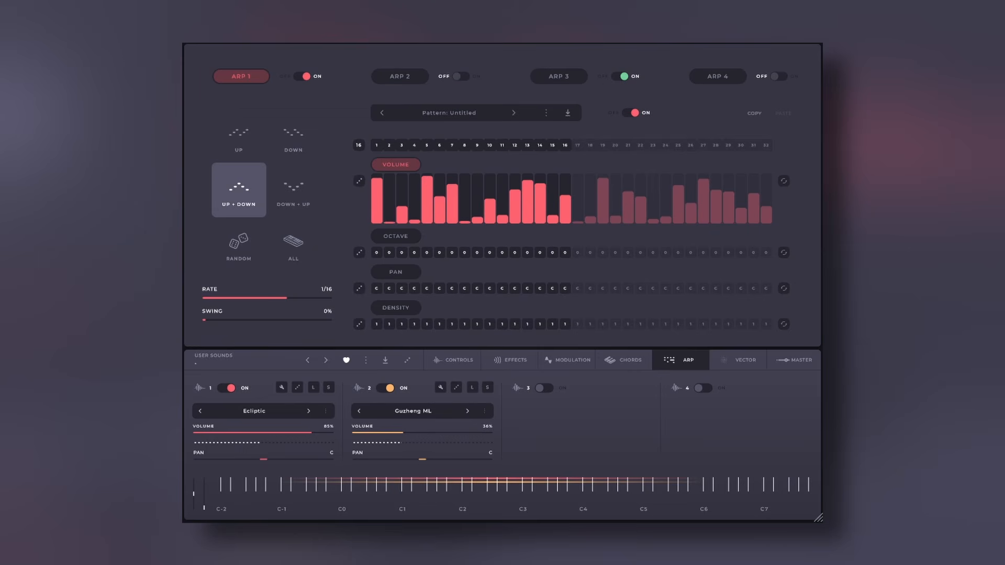
pyautogui.click(429, 496)
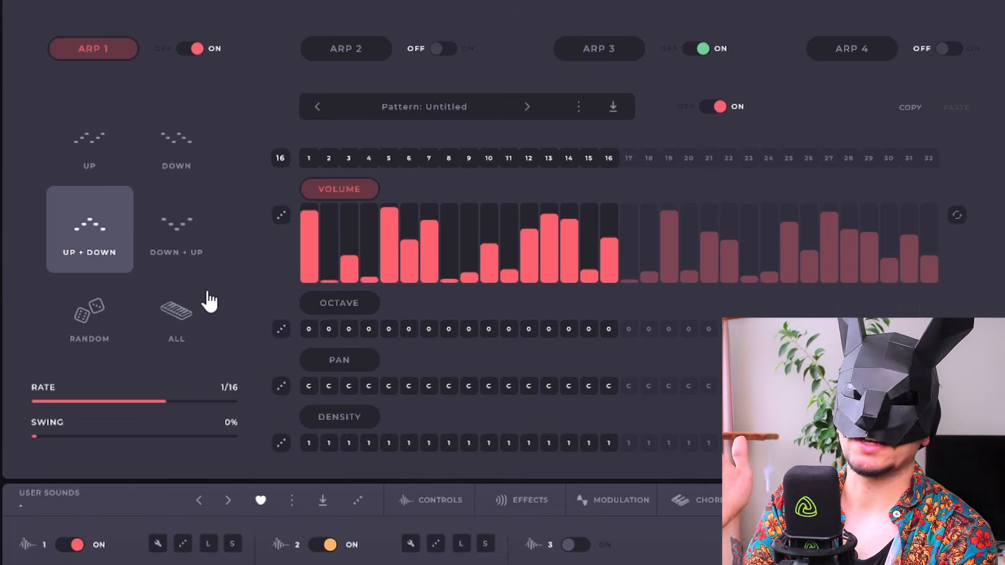
# Raise the octave of step 6 to 1 in ARP 1 and draw alternating right and left panning across its steps
pyautogui.click(339, 303)
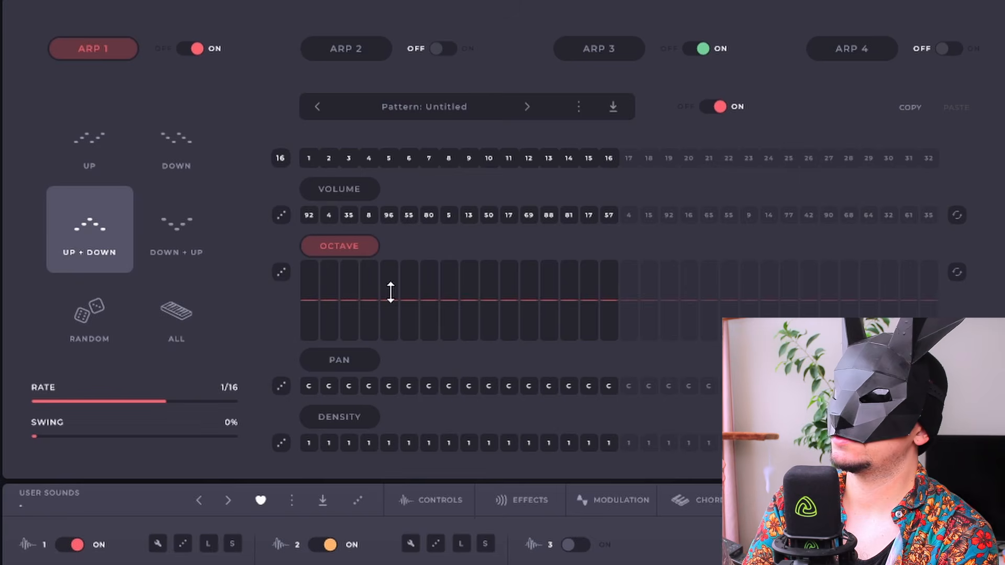
pyautogui.click(344, 365)
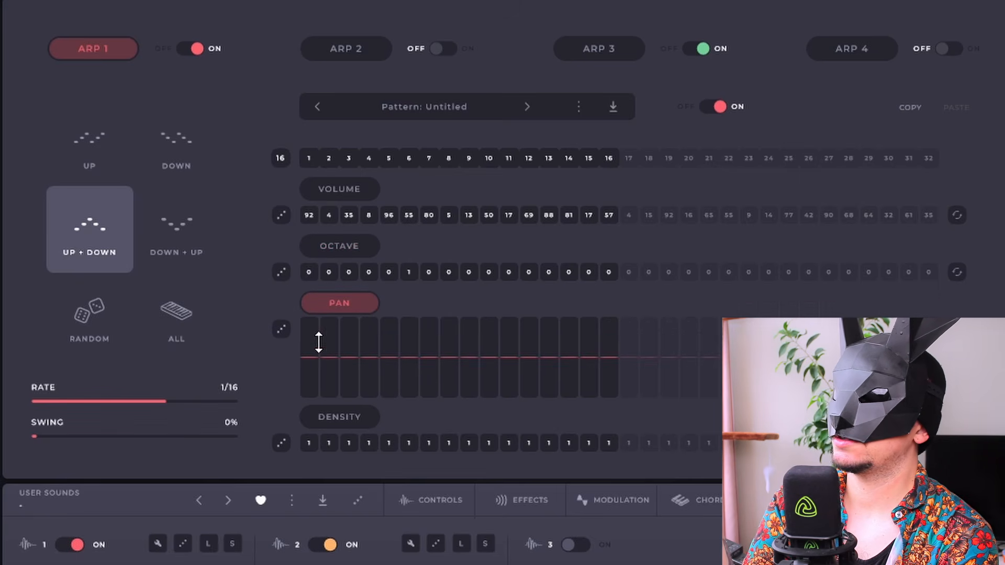
pyautogui.moveTo(310, 354); pyautogui.dragTo(369, 334)
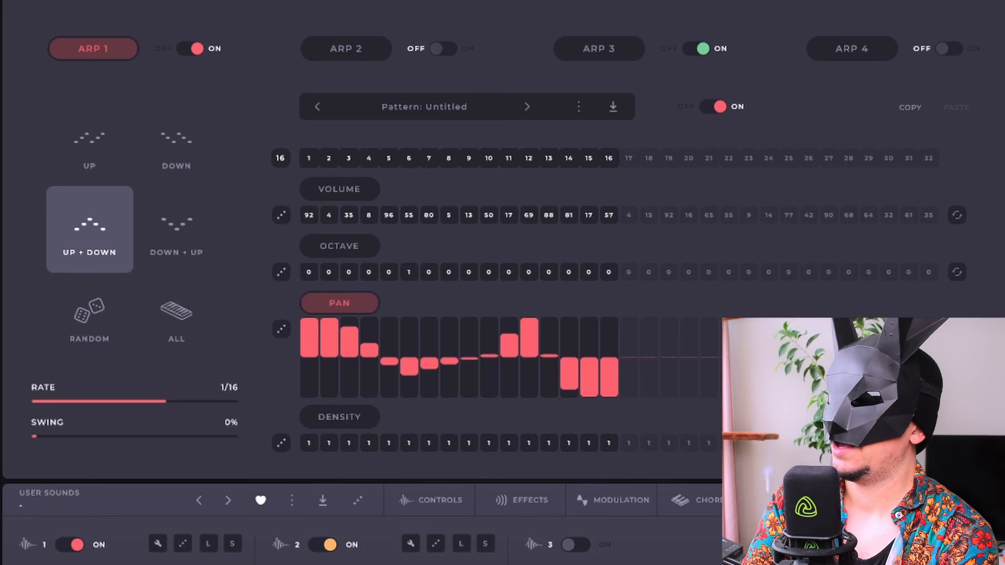
# Draw a varied density pattern across the steps of ARP 1
pyautogui.click(339, 417)
pyautogui.moveTo(309, 408); pyautogui.dragTo(329, 402)
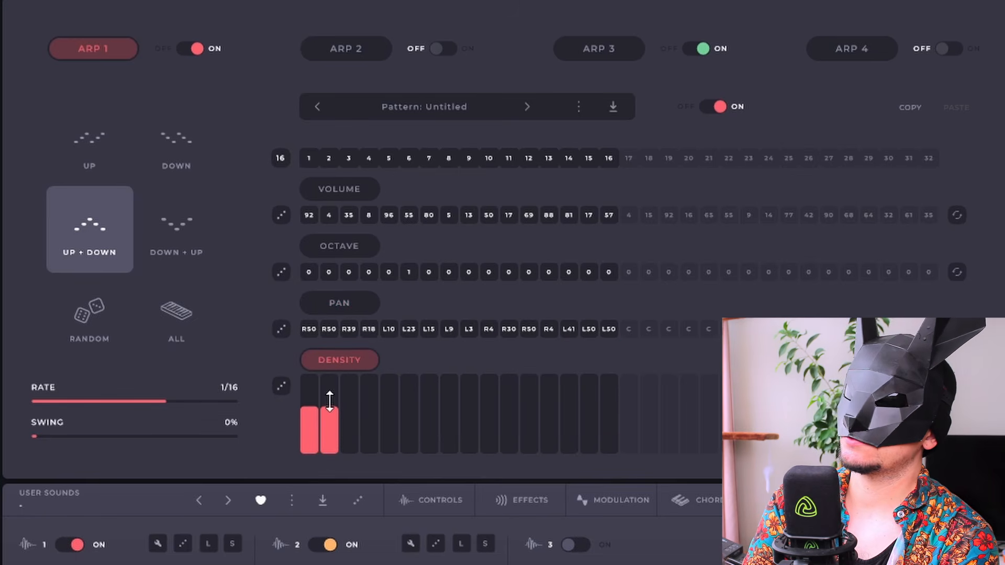
pyautogui.moveTo(409, 392); pyautogui.dragTo(429, 375)
pyautogui.moveTo(530, 421); pyautogui.dragTo(520, 415)
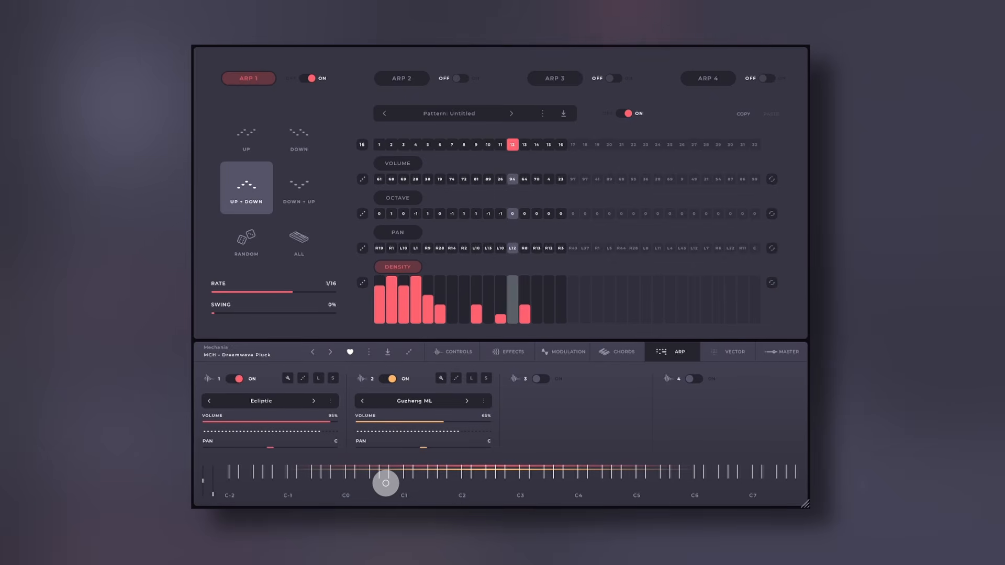
# Review the chord settings of layers 1 and 2, and return to the arpeggiator page
pyautogui.click(622, 355)
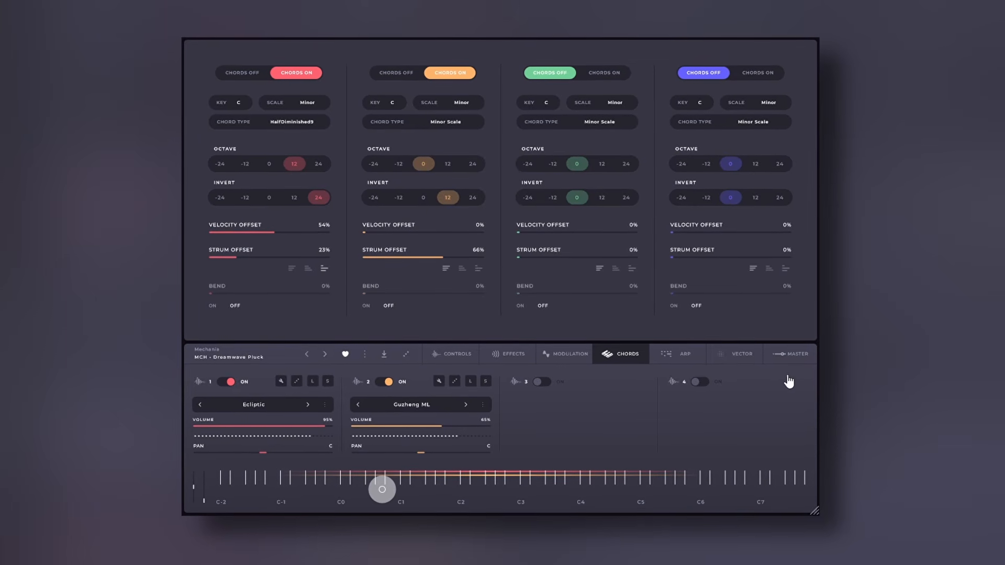
pyautogui.click(666, 355)
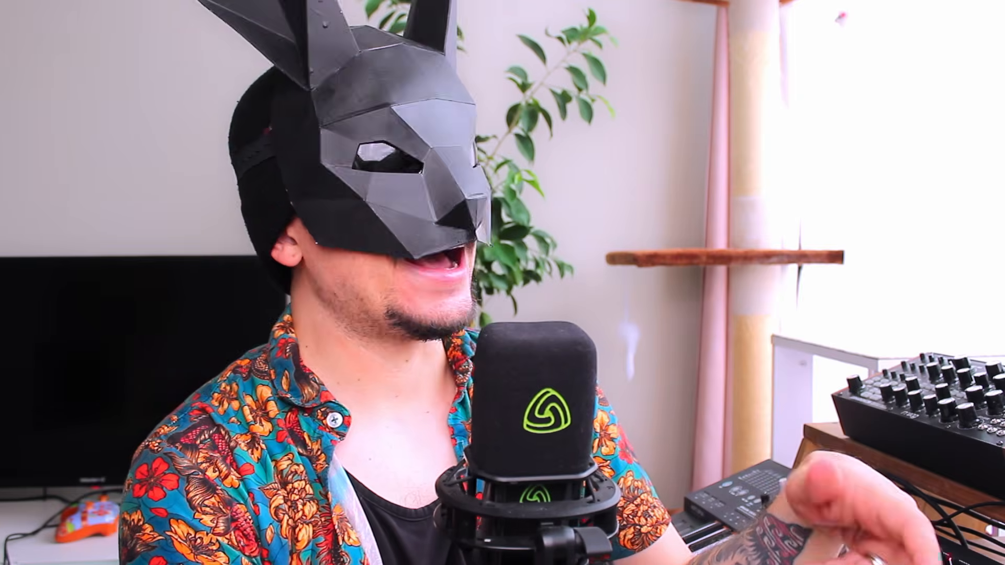